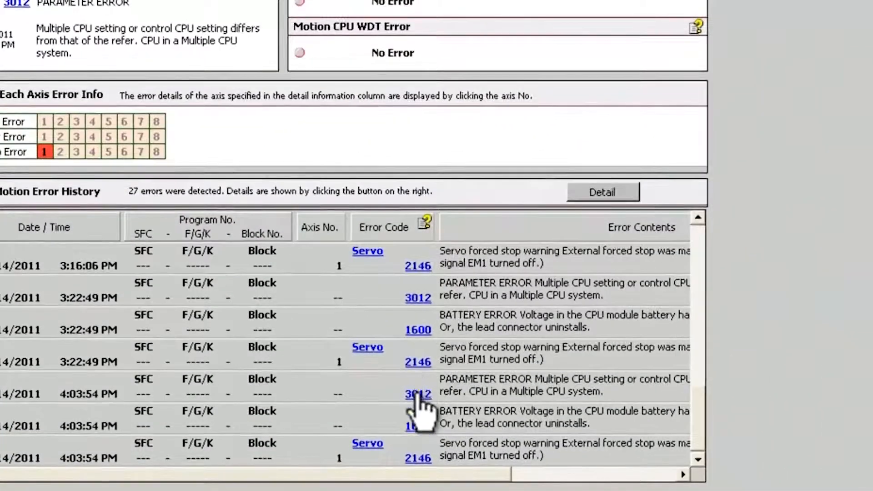
Look up the help for error 3012 in the motion error history and for PLC 1's current error 3015 in GX Works2's PLC Diagnostics
{"action": "left_click", "coordinate": [323, 352]}
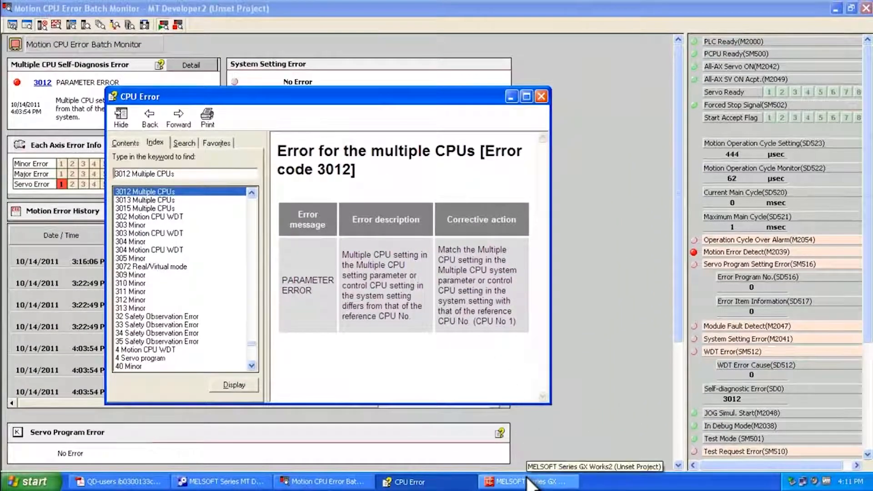
{"action": "left_click", "coordinate": [528, 477]}
{"action": "left_click", "coordinate": [269, 30]}
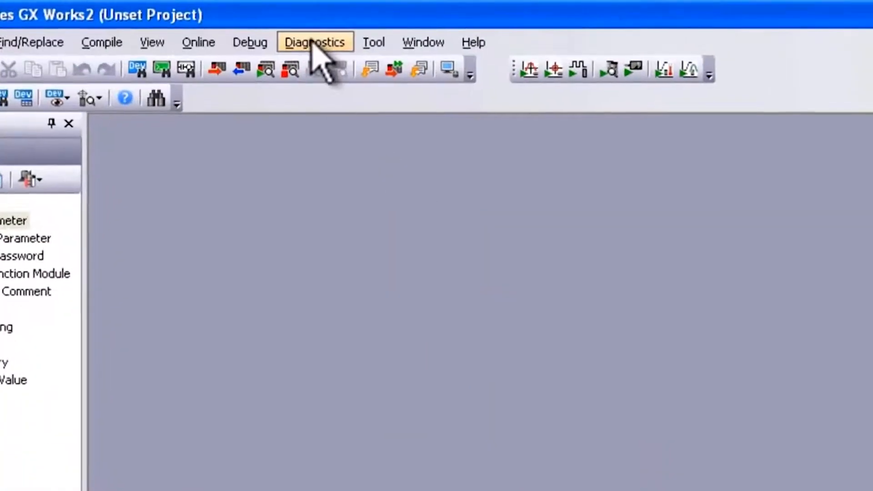
{"action": "left_click", "coordinate": [346, 66]}
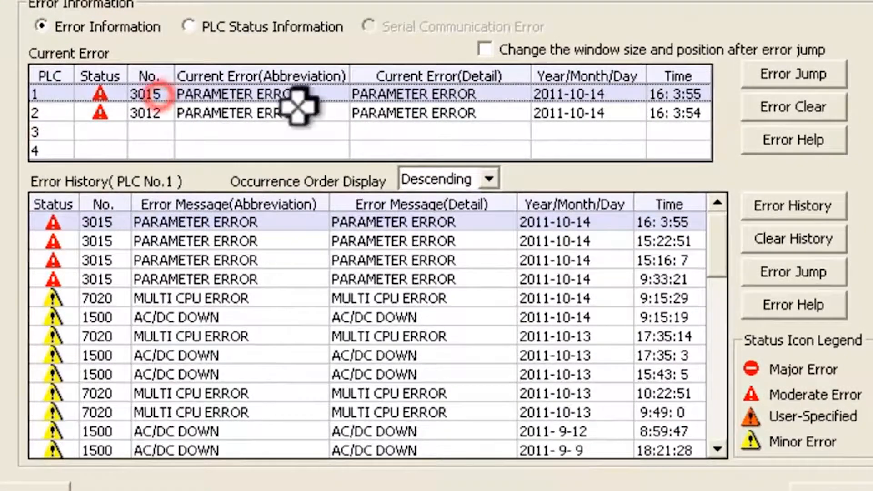
{"action": "left_click", "coordinate": [781, 142]}
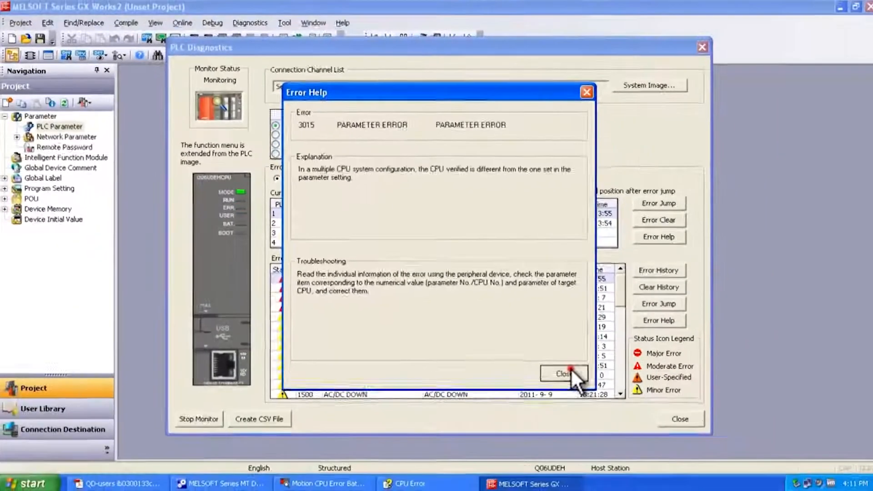
{"action": "left_click", "coordinate": [682, 432]}
{"action": "left_click", "coordinate": [669, 415]}
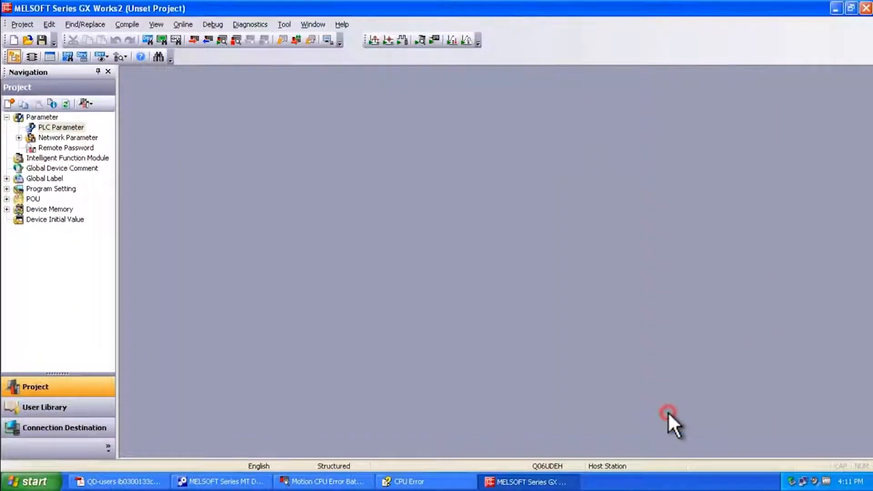
Return to the MT Developer2 project, closing the CPU error help and the Motion CPU Error Batch Monitor
{"action": "left_click", "coordinate": [836, 8]}
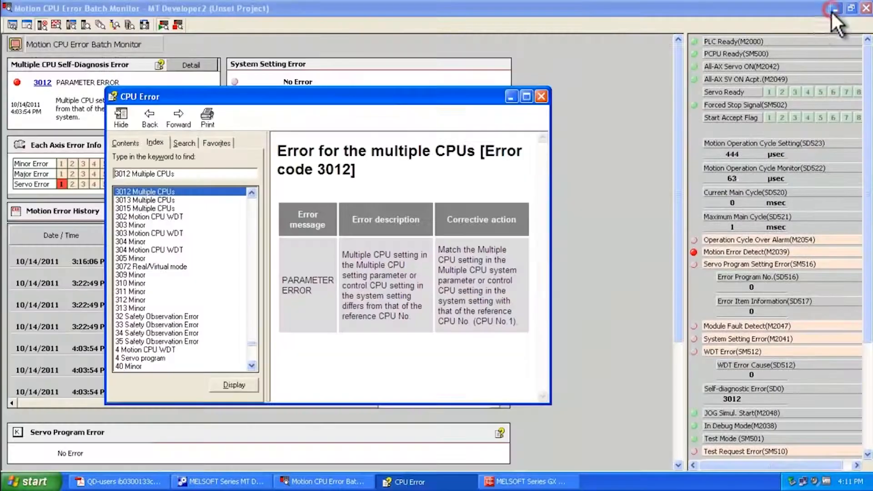
{"action": "left_click", "coordinate": [544, 99]}
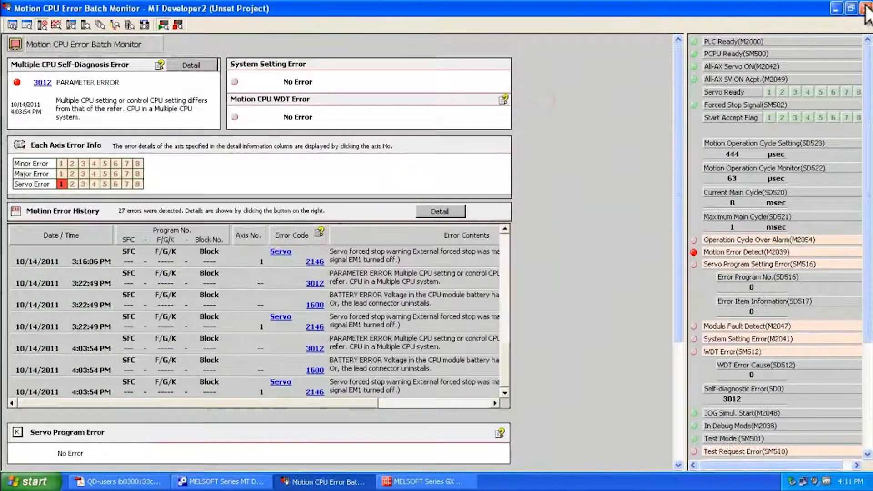
{"action": "left_click", "coordinate": [865, 8]}
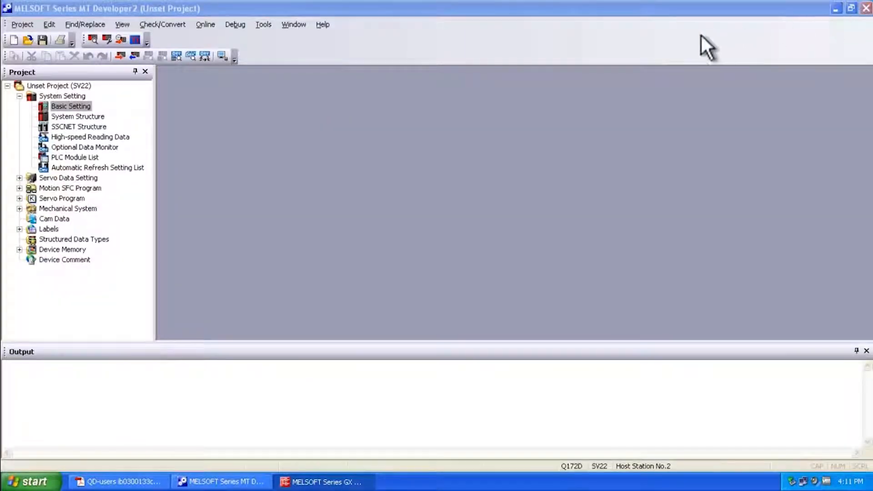
Open the multiple CPU settings in the project's Basic Setting and set the number of CPUs to 2
{"action": "double_click", "coordinate": [73, 105]}
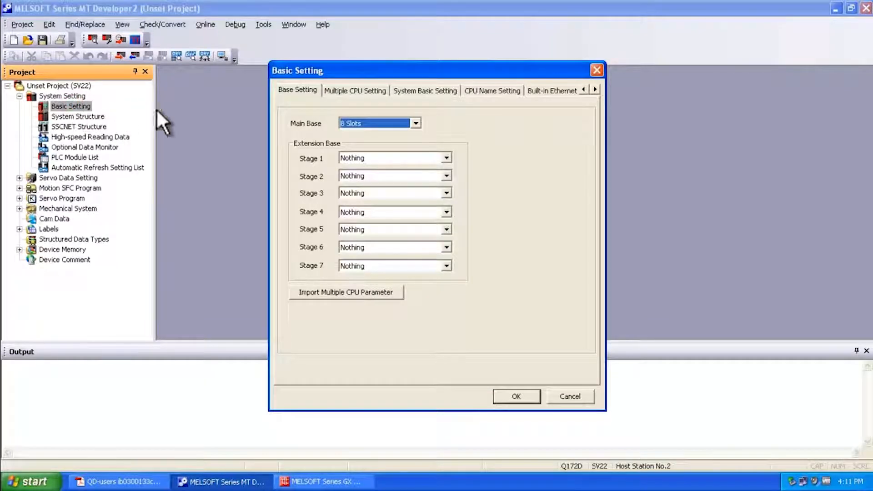
{"action": "left_click", "coordinate": [352, 94]}
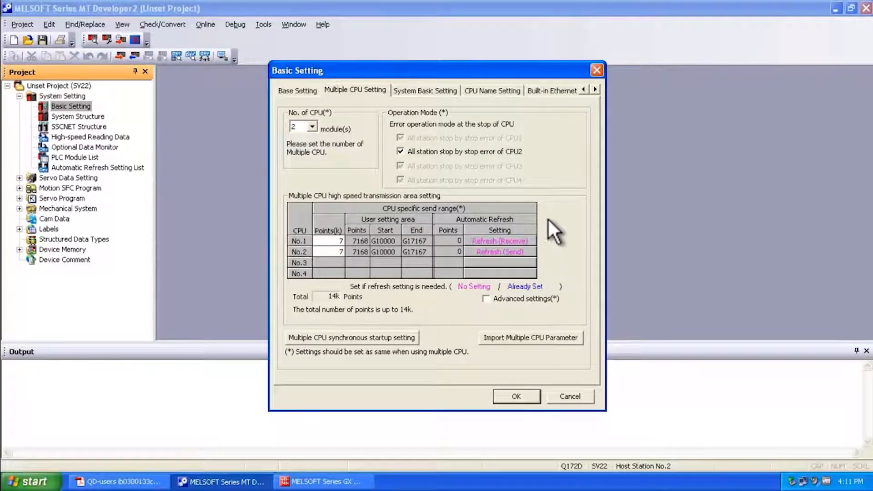
{"action": "left_click", "coordinate": [313, 126]}
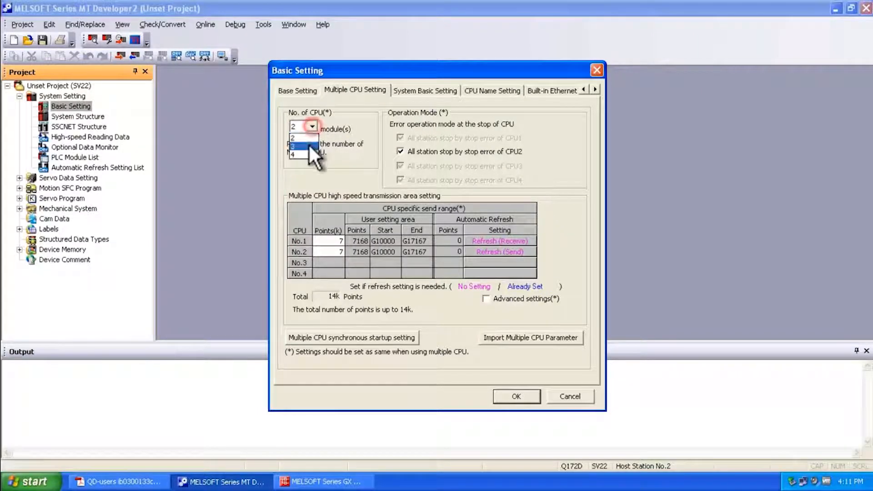
{"action": "left_click", "coordinate": [309, 138]}
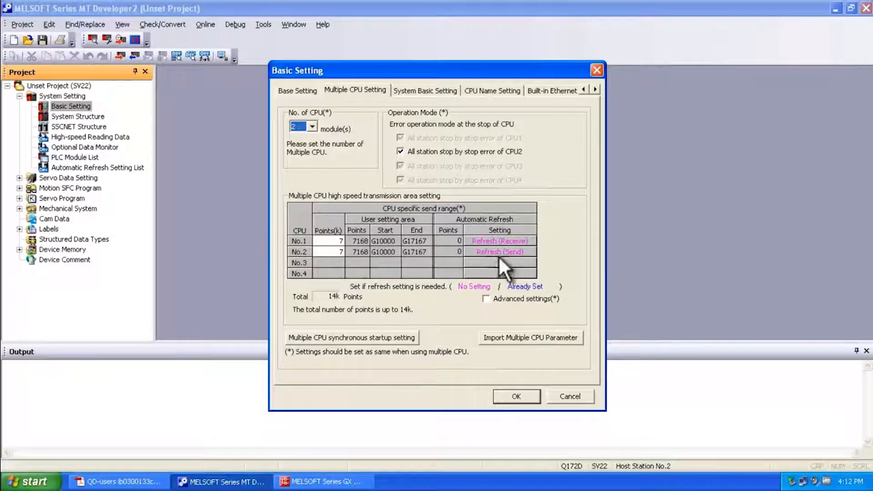
Review the automatic refresh settings for CPU1 (Receive) and CPU2 (Send)
{"action": "left_click", "coordinate": [492, 240]}
{"action": "left_click", "coordinate": [334, 59]}
{"action": "left_click", "coordinate": [295, 60]}
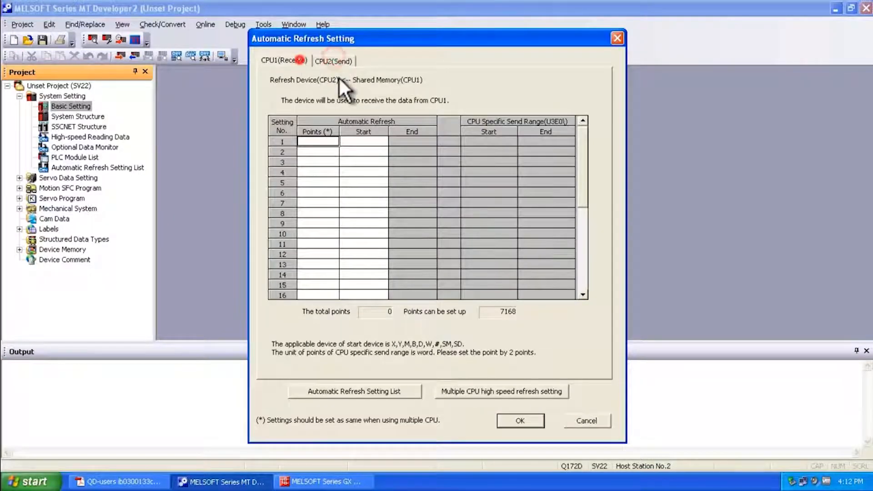
{"action": "left_click", "coordinate": [529, 420]}
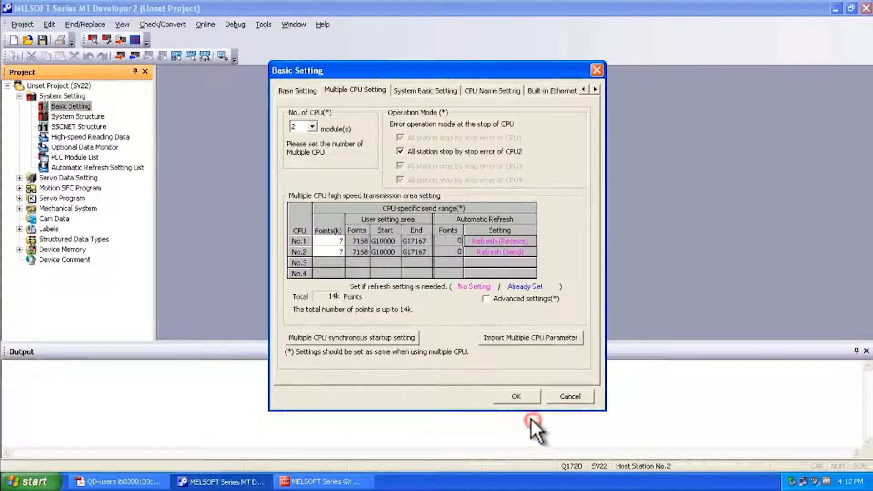
Review the multiple CPU synchronous startup setting of CPU 1 and CPU 2, and accept the basic settings
{"action": "left_click", "coordinate": [360, 336]}
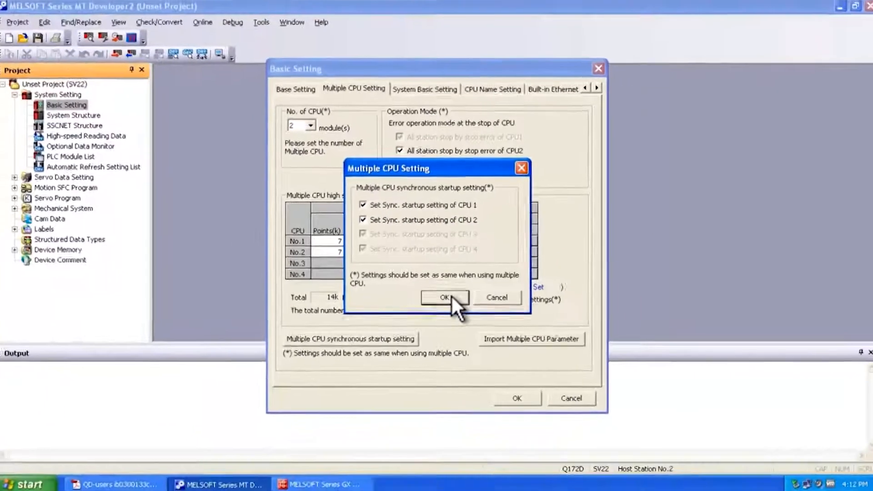
{"action": "left_click", "coordinate": [439, 339]}
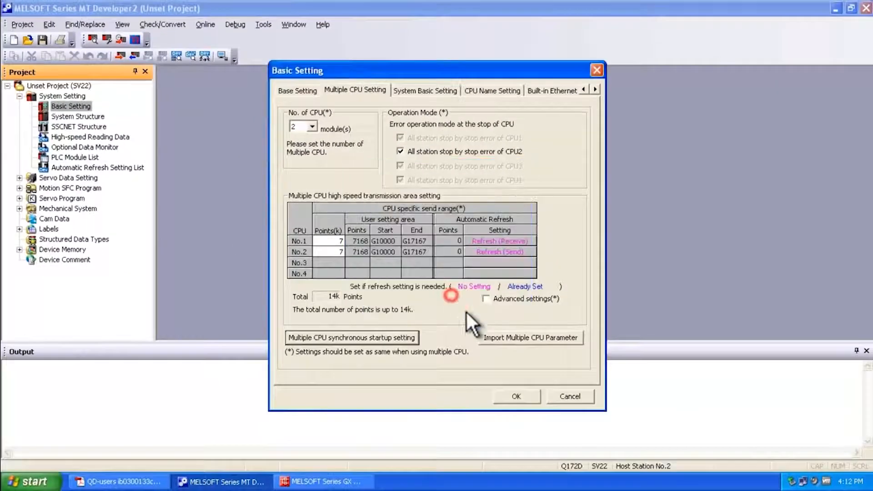
{"action": "left_click", "coordinate": [514, 393]}
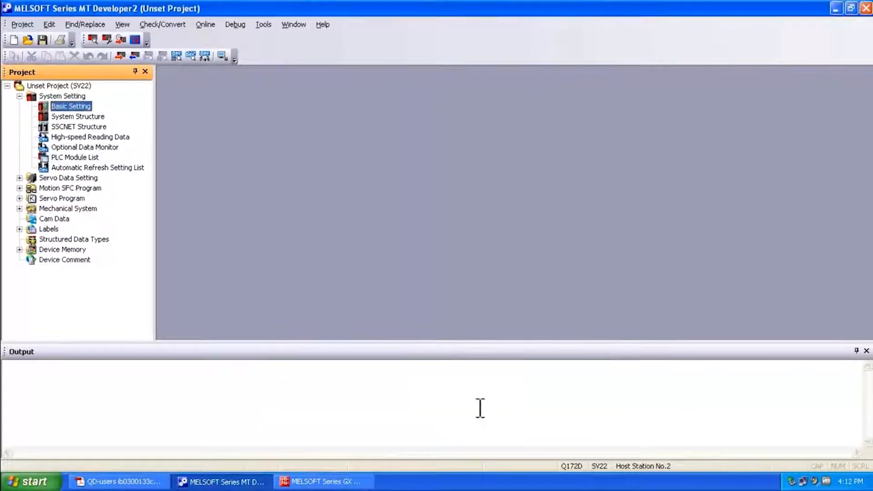
Switch to GX Works2 and set the number of PLCs to 2 in the PLC parameters' multiple CPU settings
{"action": "left_click", "coordinate": [359, 482]}
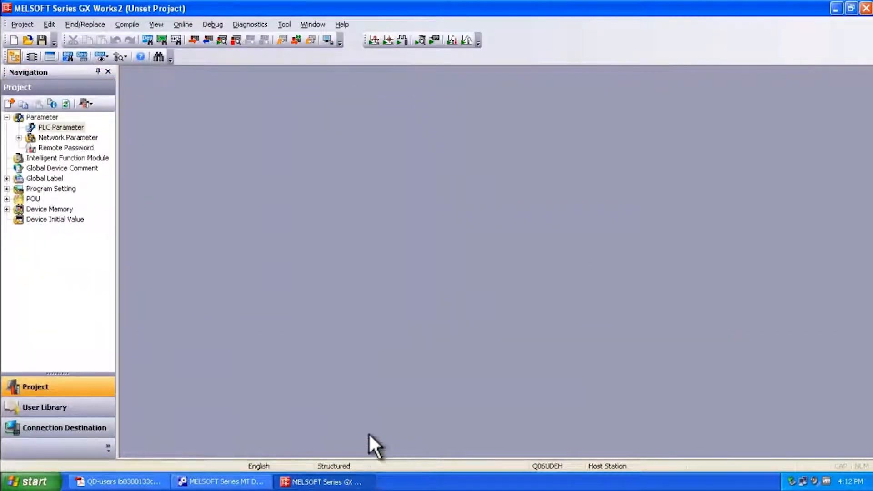
{"action": "double_click", "coordinate": [71, 126]}
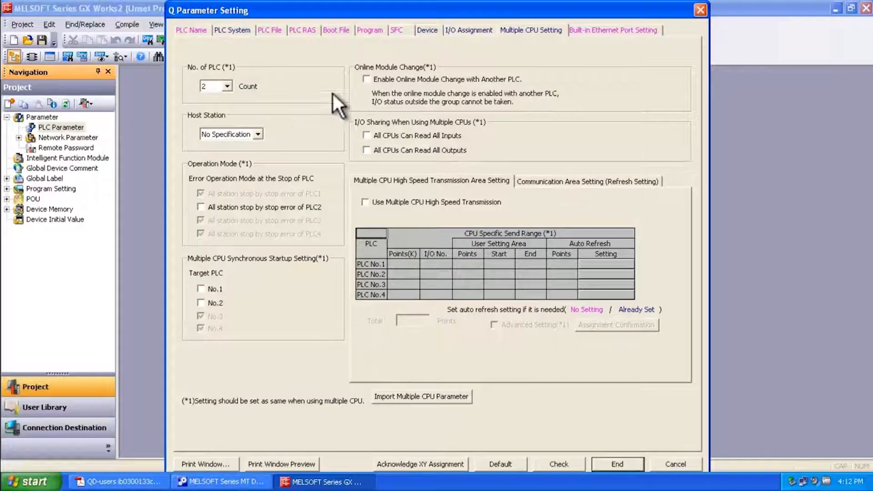
{"action": "left_click", "coordinate": [508, 28]}
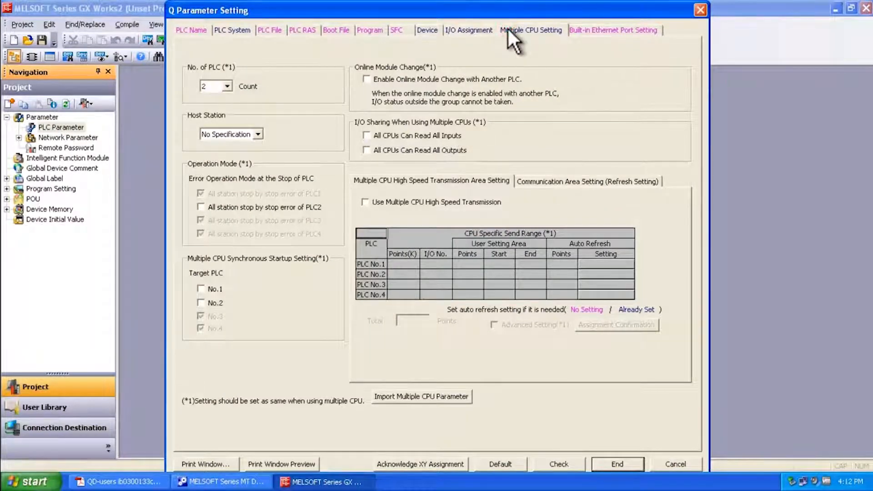
{"action": "left_click", "coordinate": [227, 86]}
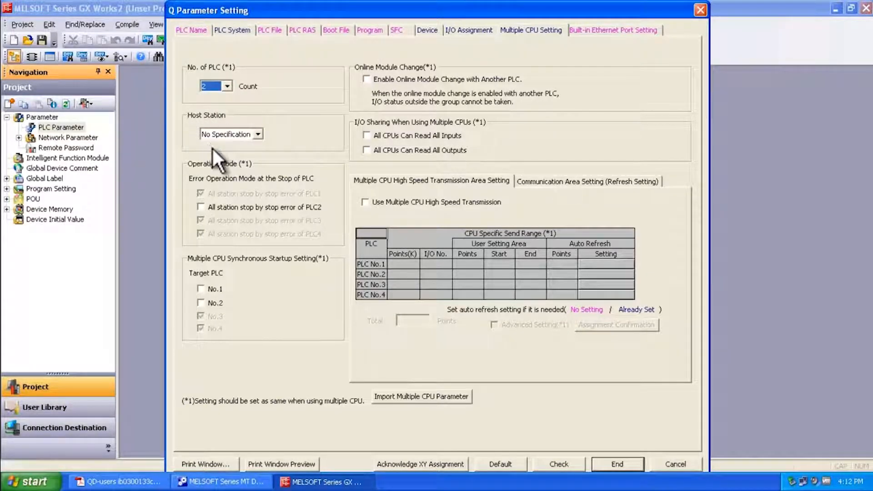
Enable all-station stop by stop error of PLC2 and multiple CPU synchronous startup for target PLCs No.1 and No.2
{"action": "left_click", "coordinate": [200, 207]}
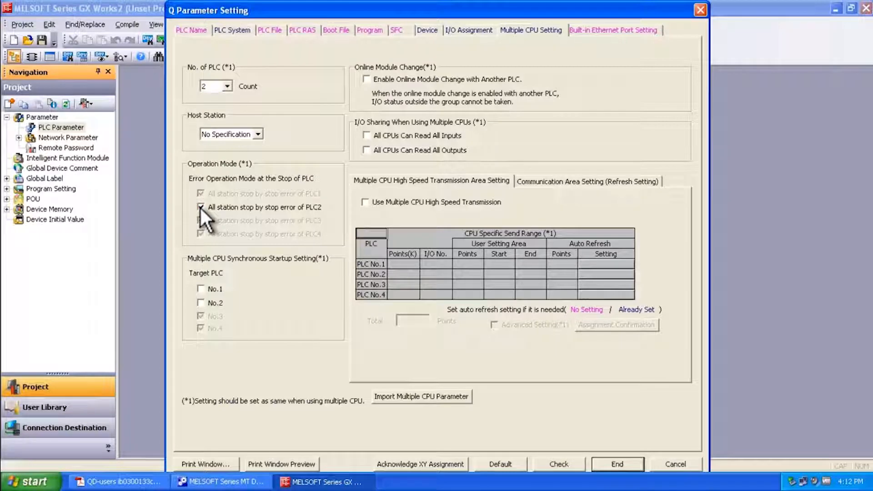
{"action": "left_click", "coordinate": [201, 289]}
{"action": "left_click", "coordinate": [201, 303]}
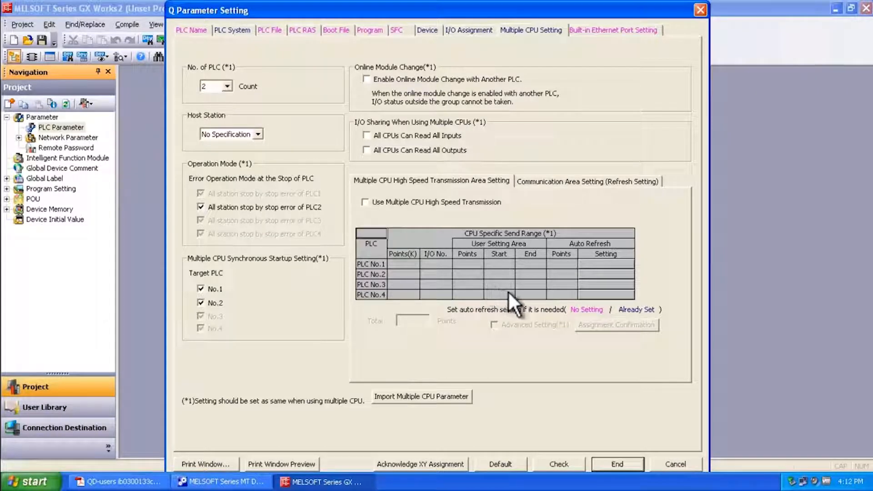
Enable Multiple CPU High Speed Transmission and review the auto refresh settings of PLC No.1 and PLC No.2
{"action": "left_click", "coordinate": [365, 202]}
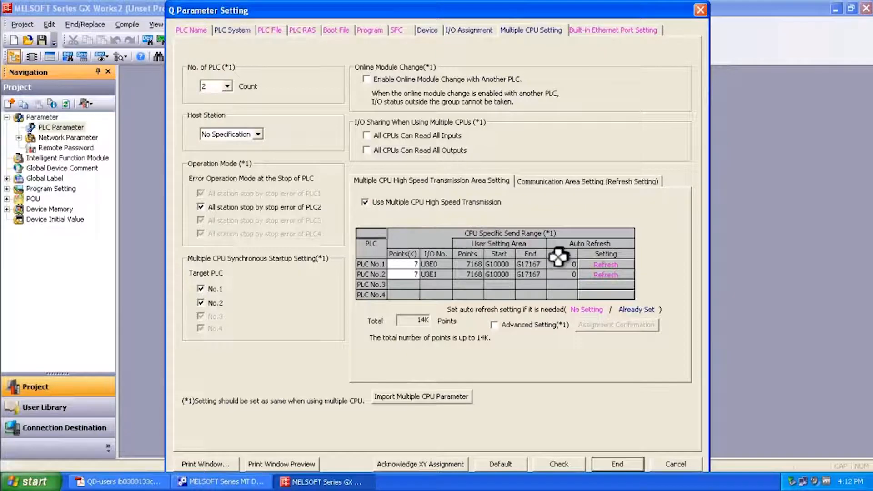
{"action": "left_click", "coordinate": [598, 264]}
{"action": "left_click", "coordinate": [324, 69]}
{"action": "left_click", "coordinate": [284, 70]}
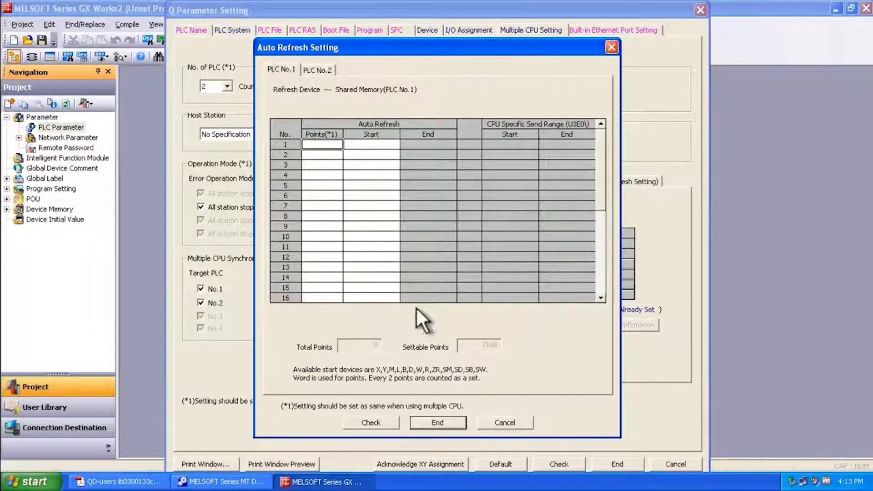
{"action": "left_click", "coordinate": [452, 420]}
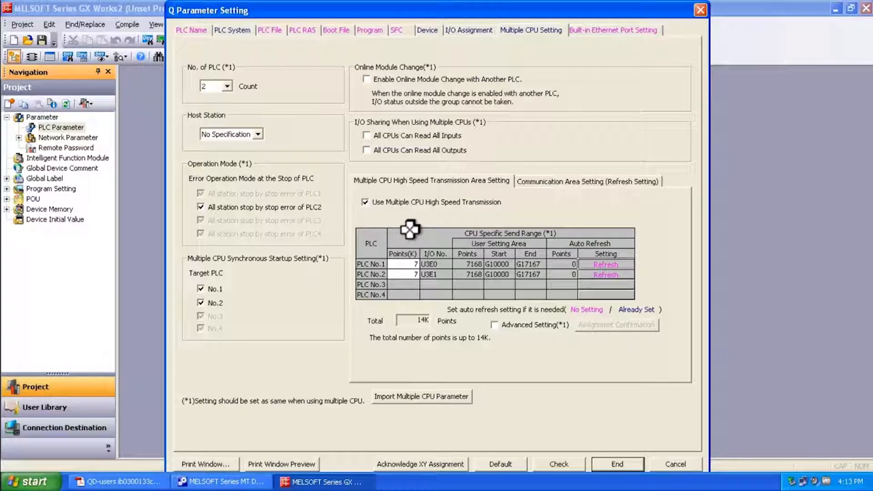
{"action": "left_click", "coordinate": [365, 202]}
{"action": "left_click", "coordinate": [366, 201]}
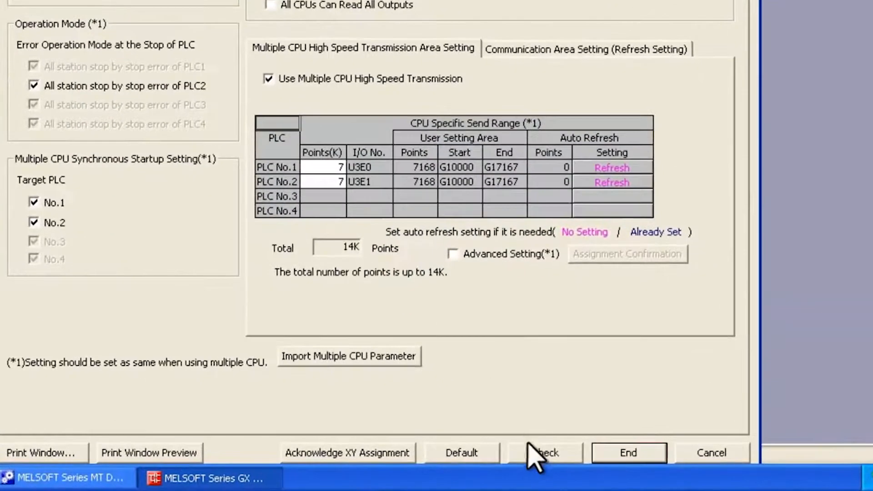
Run the check on the PLC parameter settings and accept them
{"action": "left_click", "coordinate": [554, 462]}
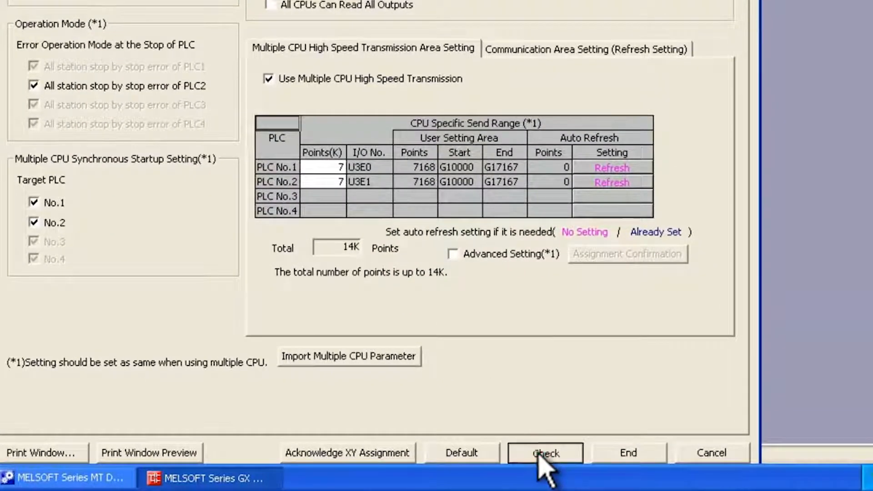
{"action": "left_click", "coordinate": [387, 164]}
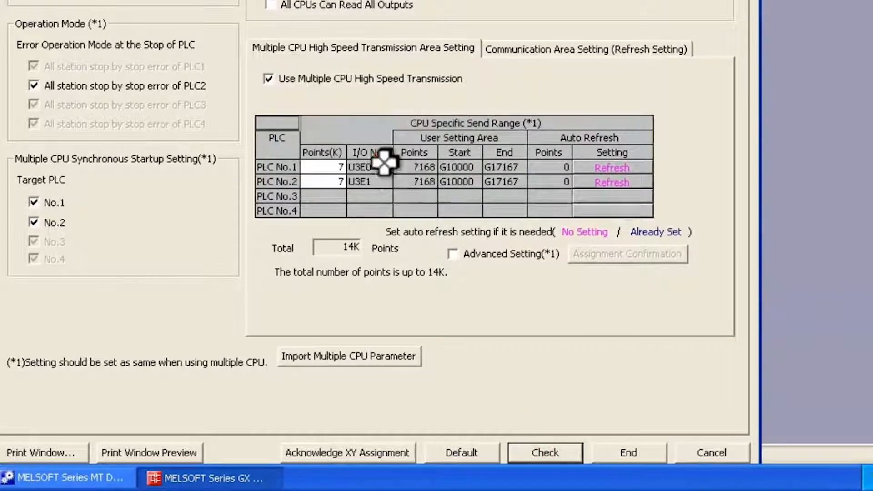
{"action": "left_click", "coordinate": [621, 452]}
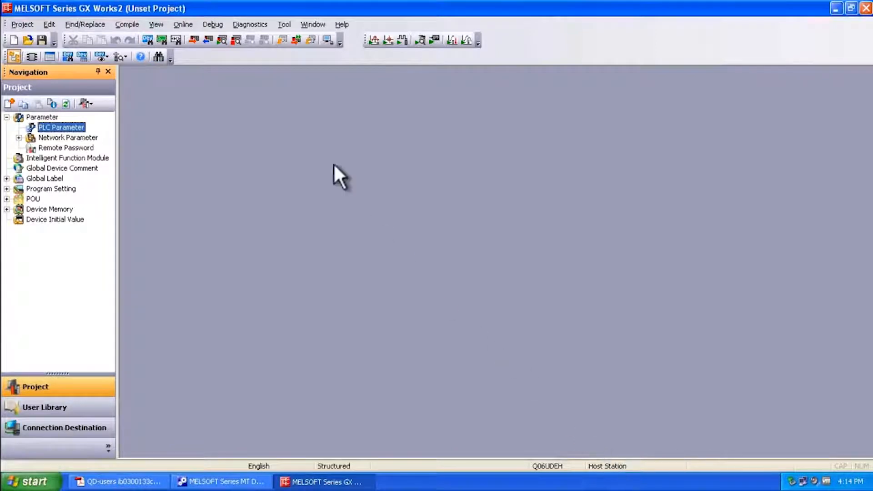
Write the parameters and program to the PLC module, then close the Online Data Operation dialog
{"action": "left_click", "coordinate": [191, 39]}
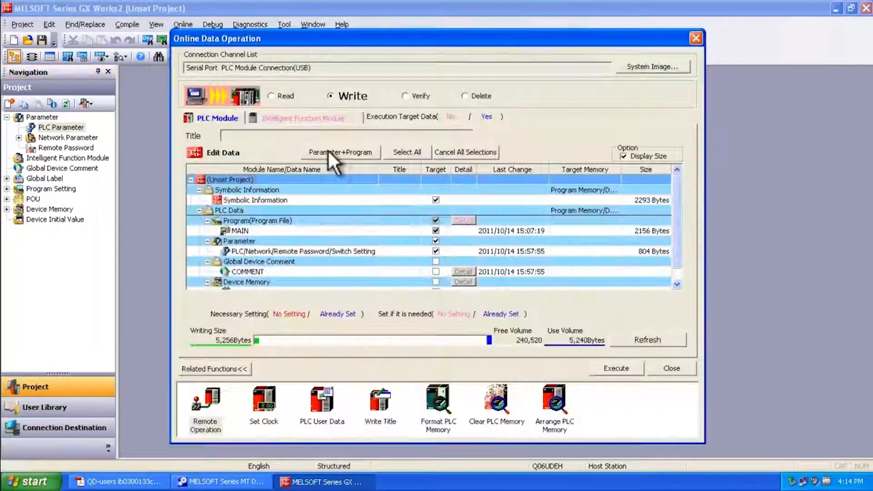
{"action": "left_click", "coordinate": [332, 153]}
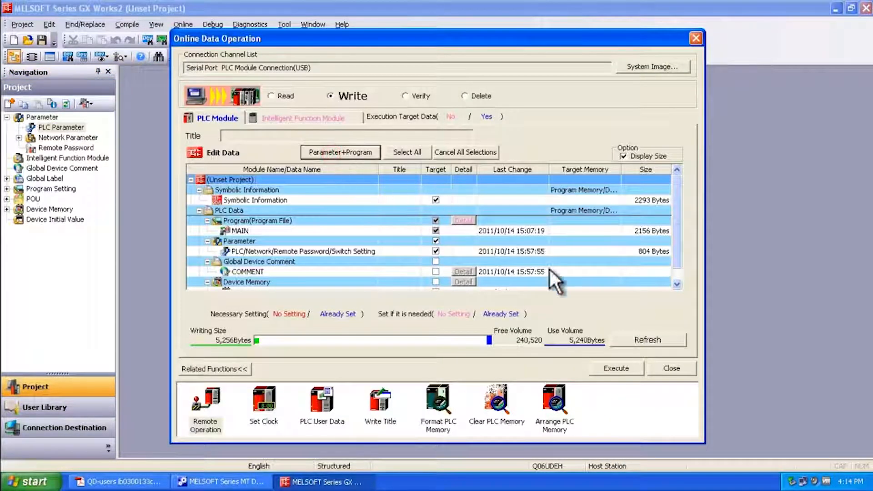
{"action": "left_click", "coordinate": [613, 365]}
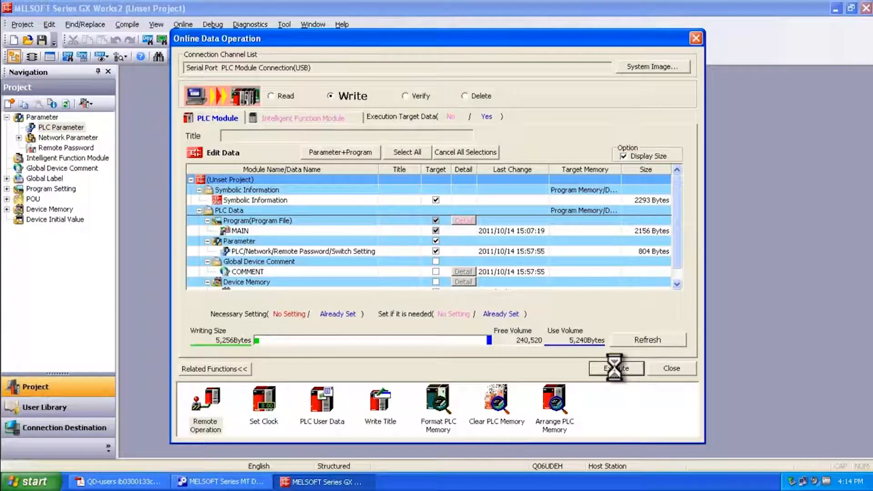
{"action": "left_click", "coordinate": [454, 280]}
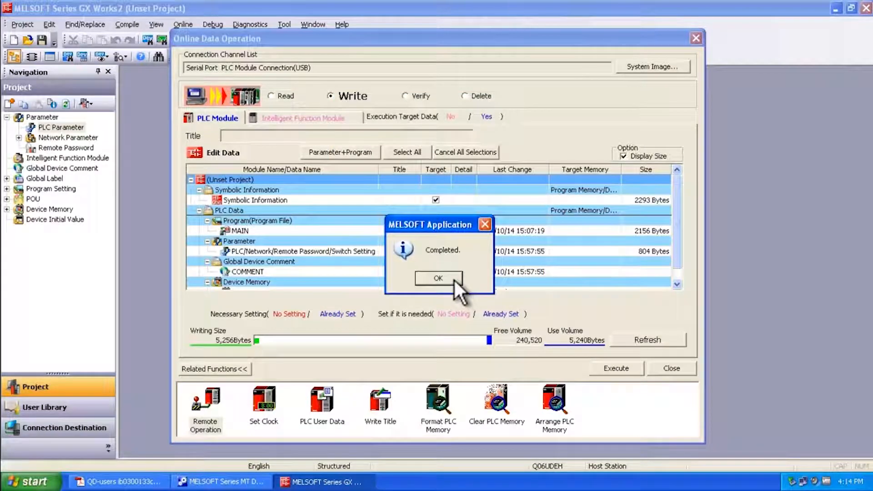
{"action": "left_click", "coordinate": [453, 279]}
{"action": "left_click", "coordinate": [662, 366]}
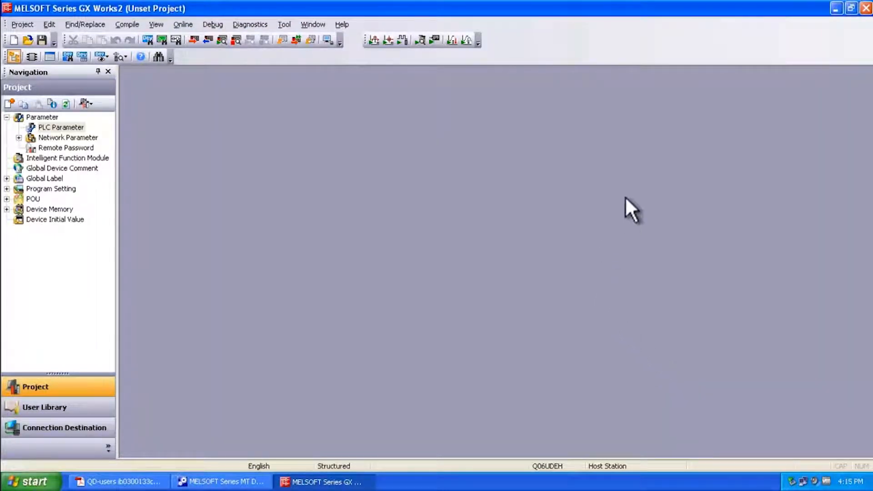
Switch to MT Developer2, start importing multiple CPU parameters in the Basic Setting, and set the source folder to PLC Project in My Documents
{"action": "left_click", "coordinate": [836, 8]}
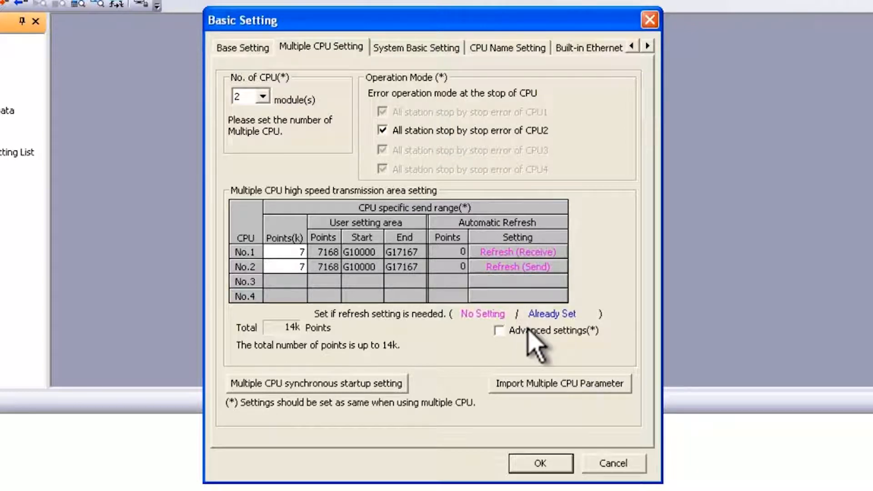
{"action": "left_click", "coordinate": [552, 384]}
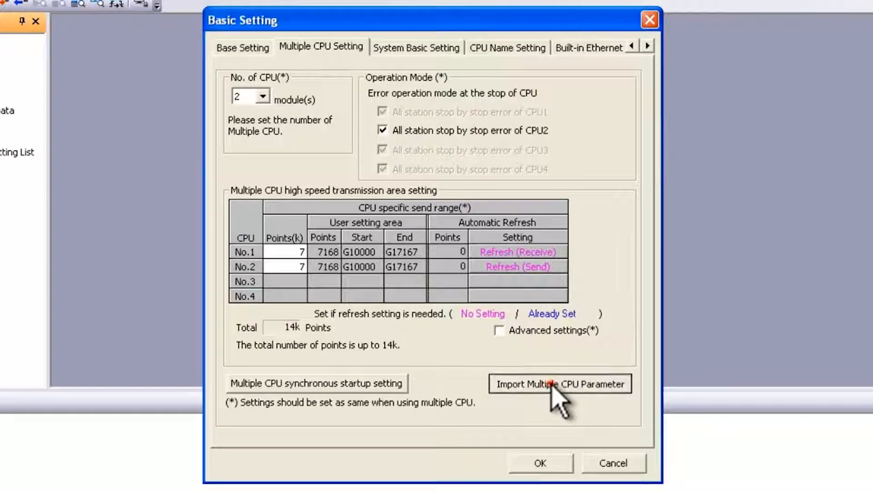
{"action": "left_click", "coordinate": [552, 385]}
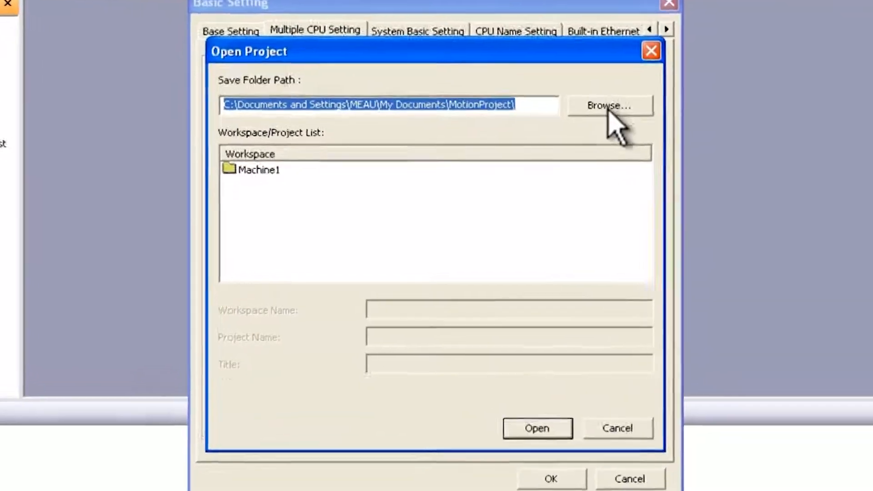
{"action": "left_click", "coordinate": [592, 117]}
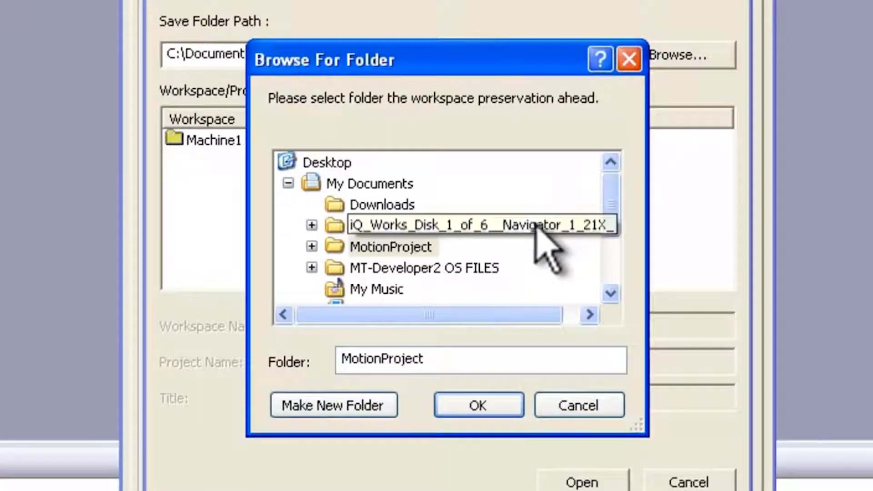
{"action": "left_click_drag", "start_coordinate": [610, 200], "coordinate": [615, 246]}
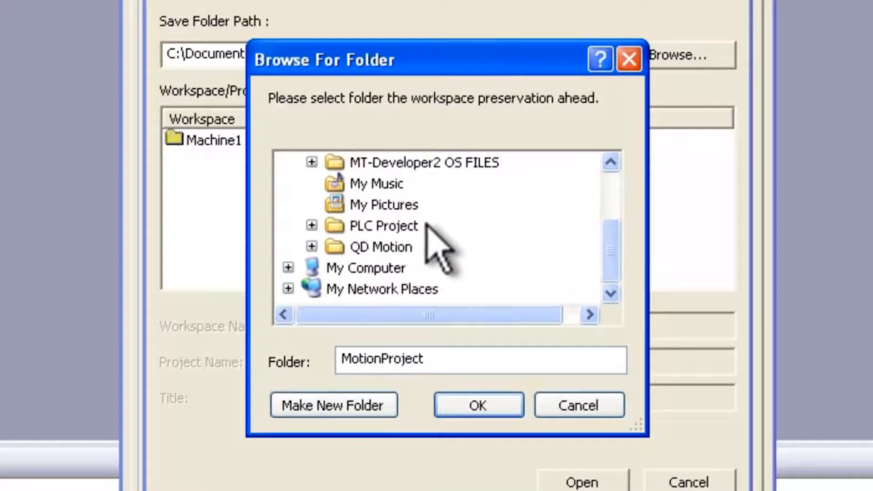
{"action": "left_click", "coordinate": [411, 225]}
{"action": "left_click", "coordinate": [488, 409]}
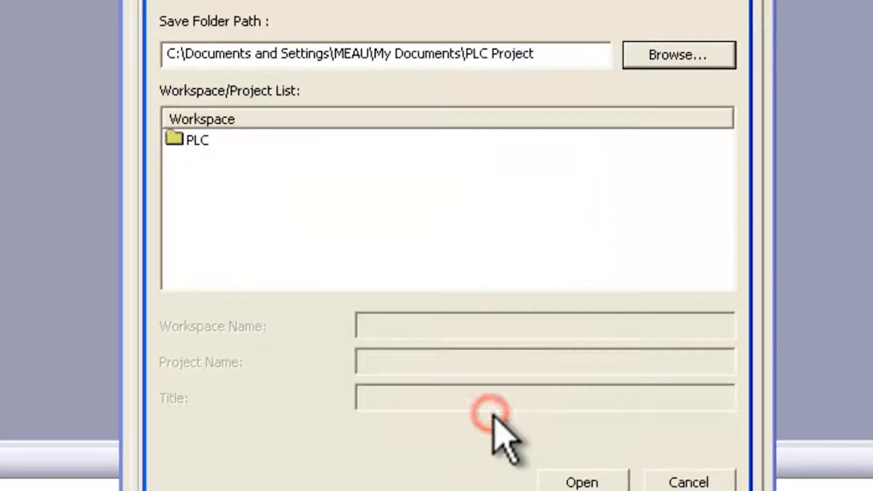
Open the project inside the PLC workspace and accept overwriting the base and multiple CPU settings with its parameters
{"action": "left_click", "coordinate": [195, 141]}
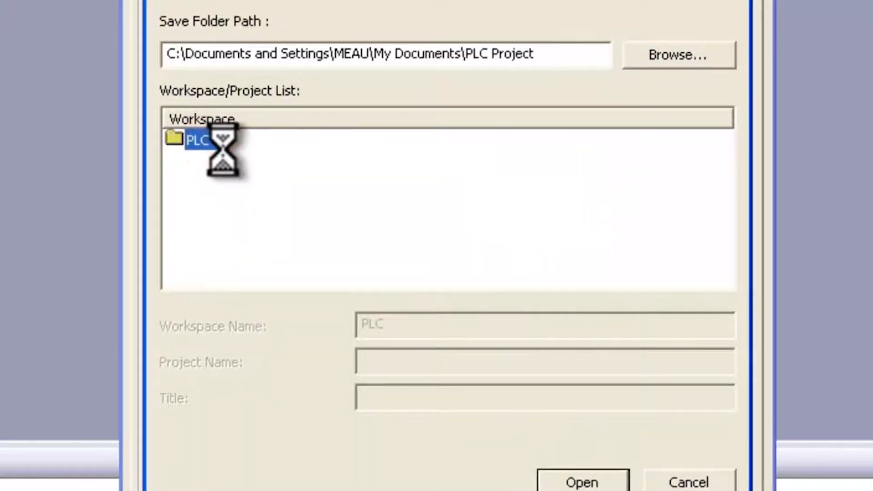
{"action": "left_click", "coordinate": [219, 162]}
{"action": "left_click", "coordinate": [593, 480]}
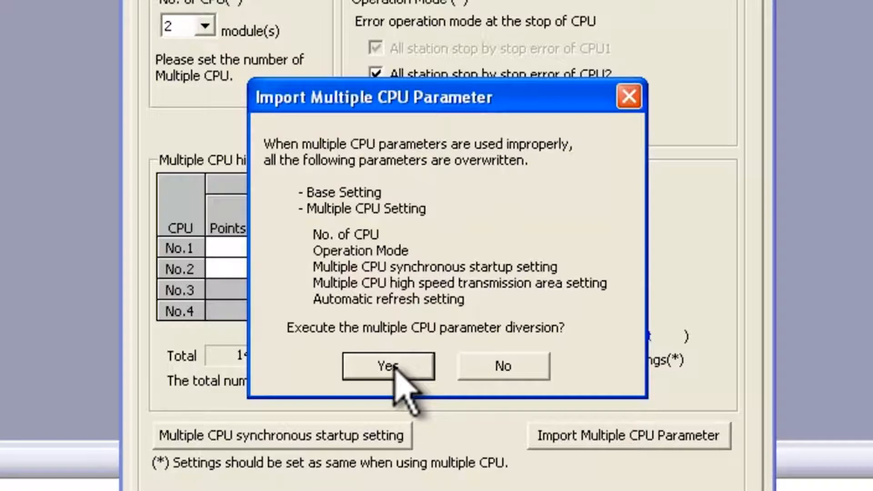
{"action": "left_click", "coordinate": [389, 366]}
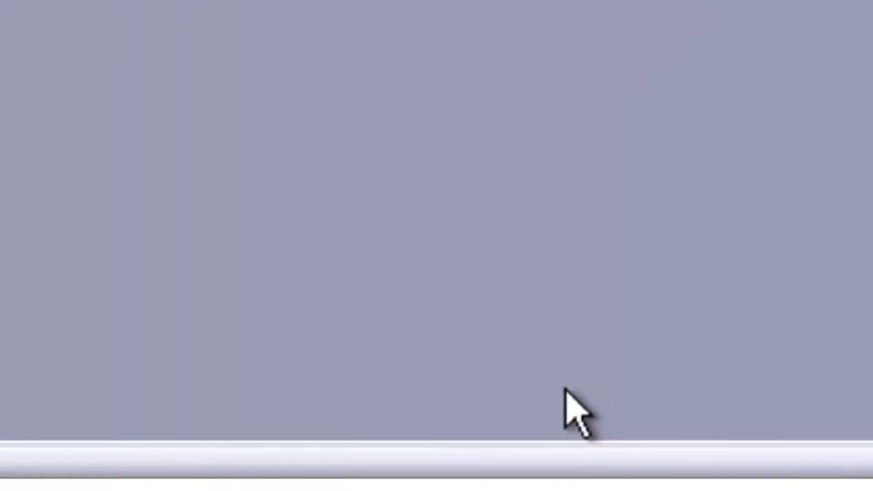